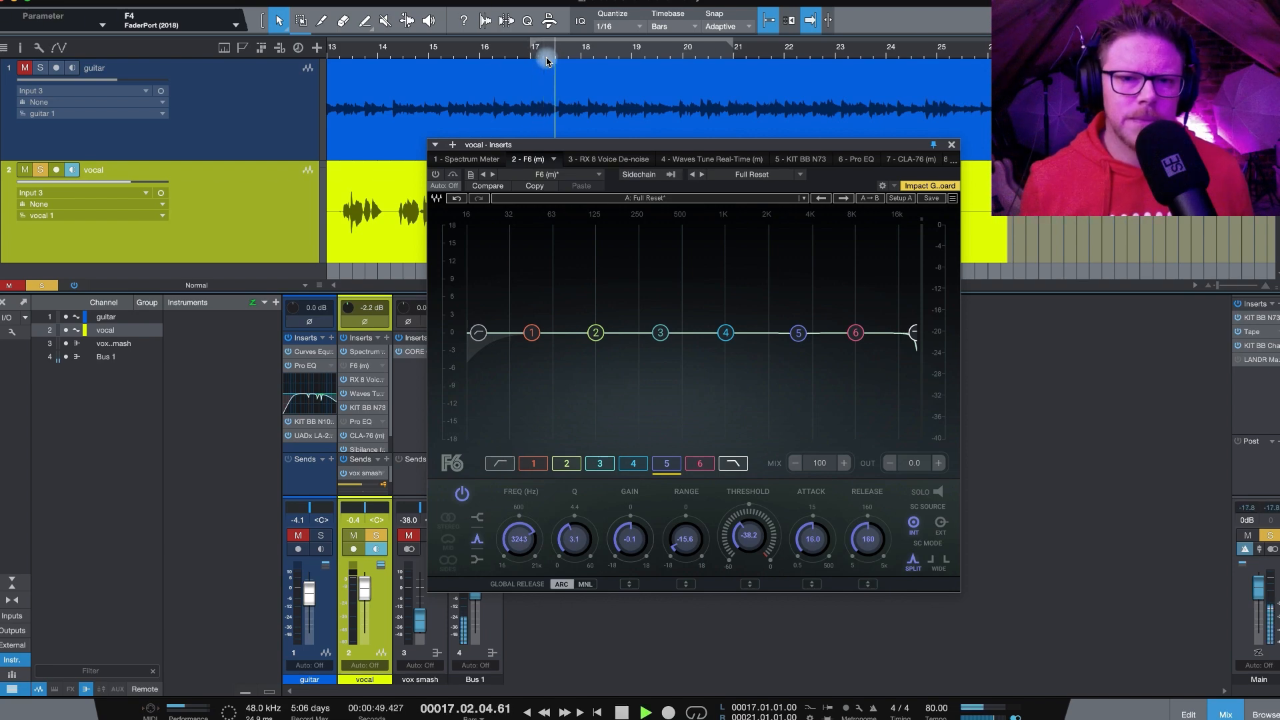
Step: Play the soloed vocal in short passages with the F6 bypassed to listen for harsh frequencies
key("space")
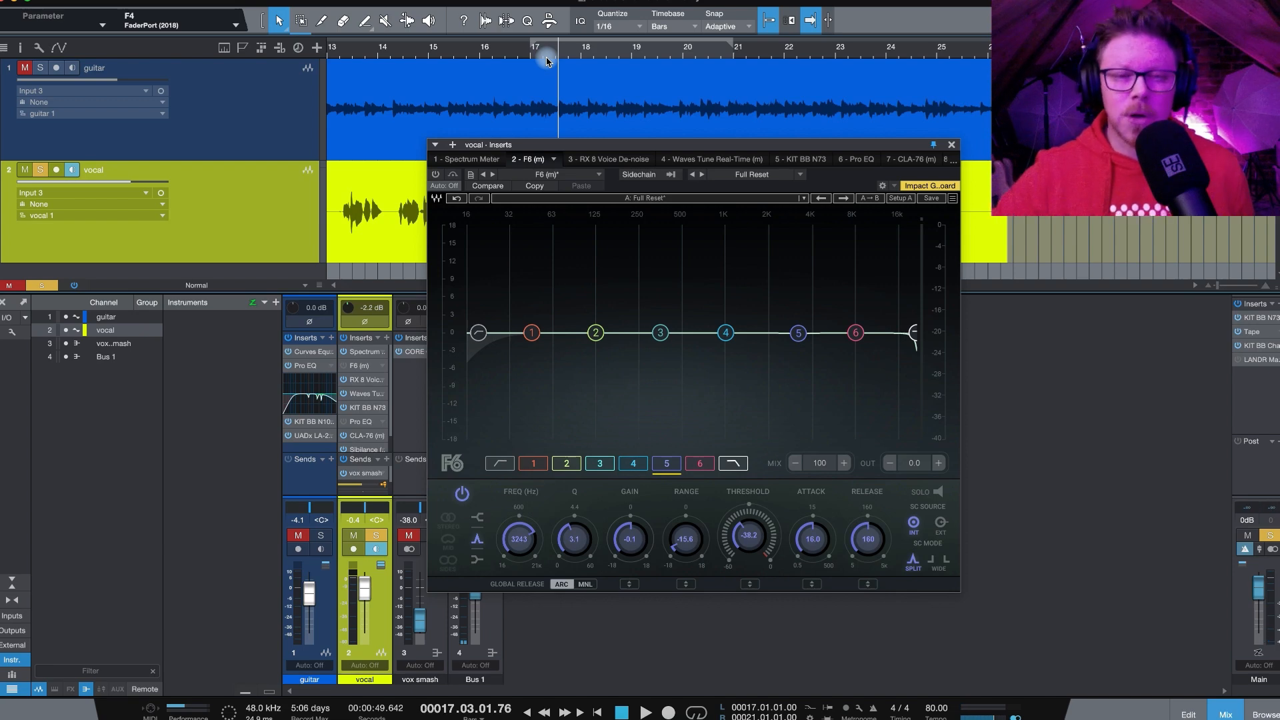
key("space")
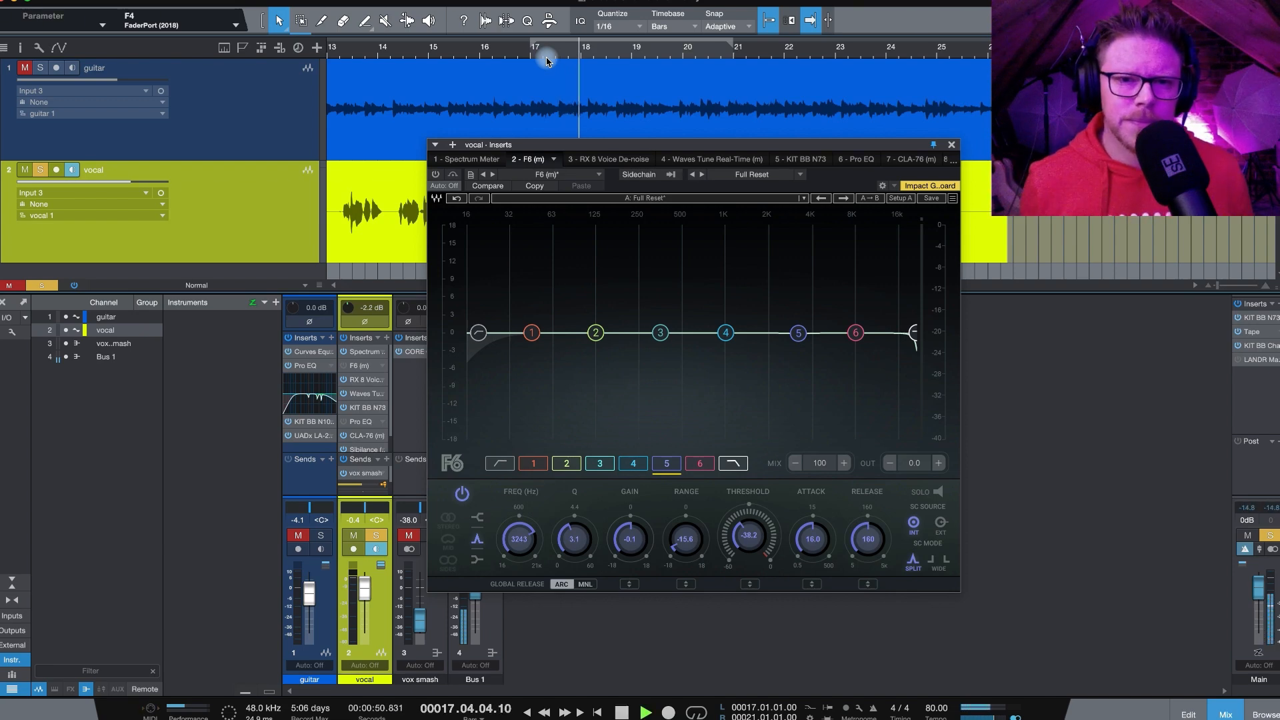
key("space")
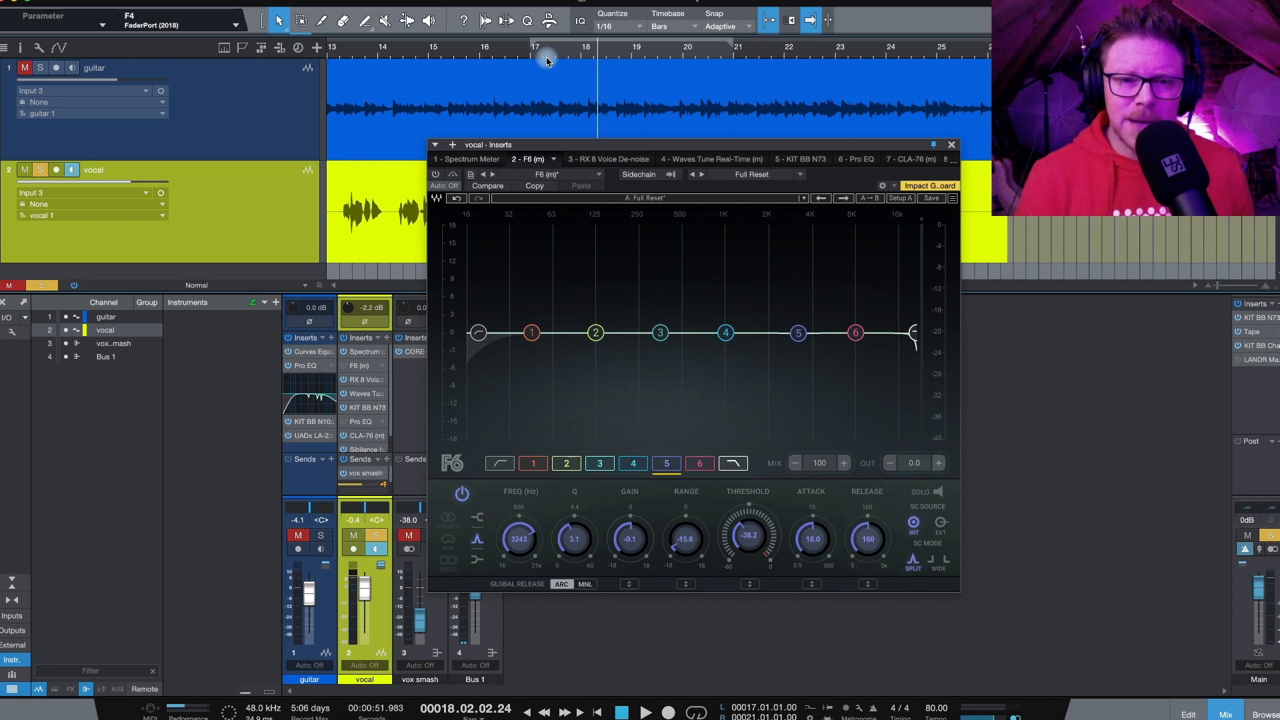
key("space")
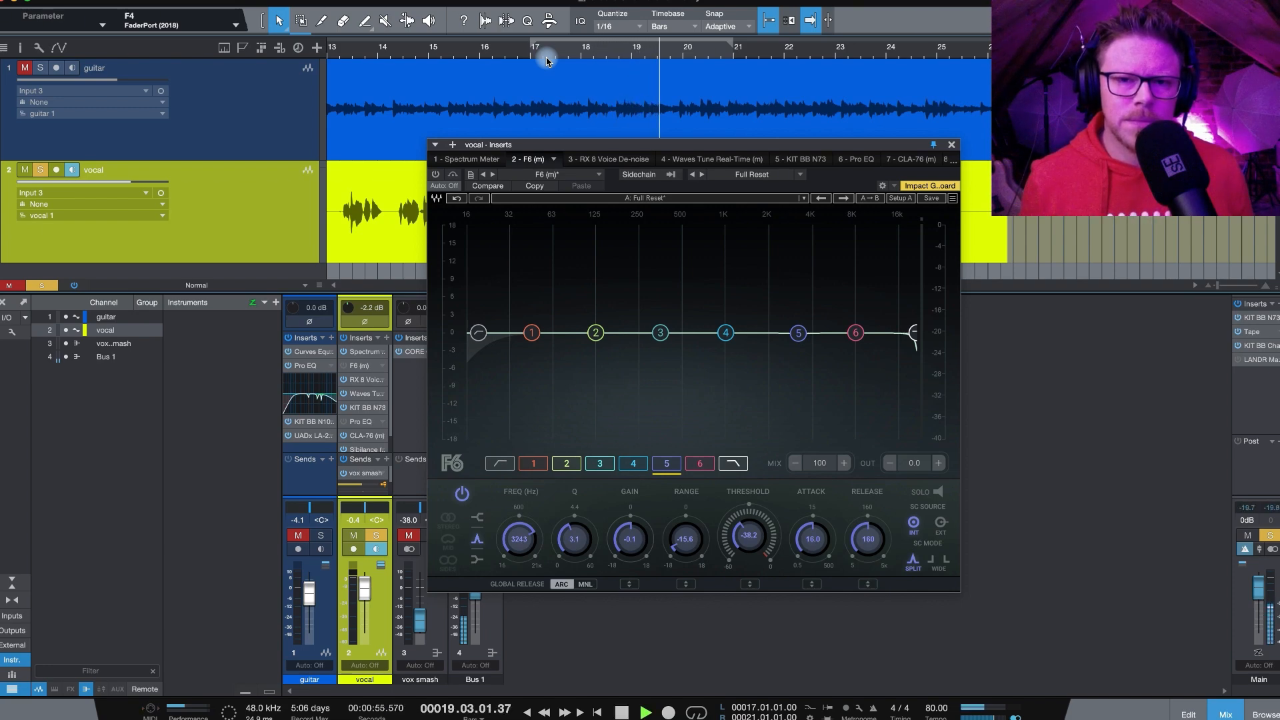
key("space")
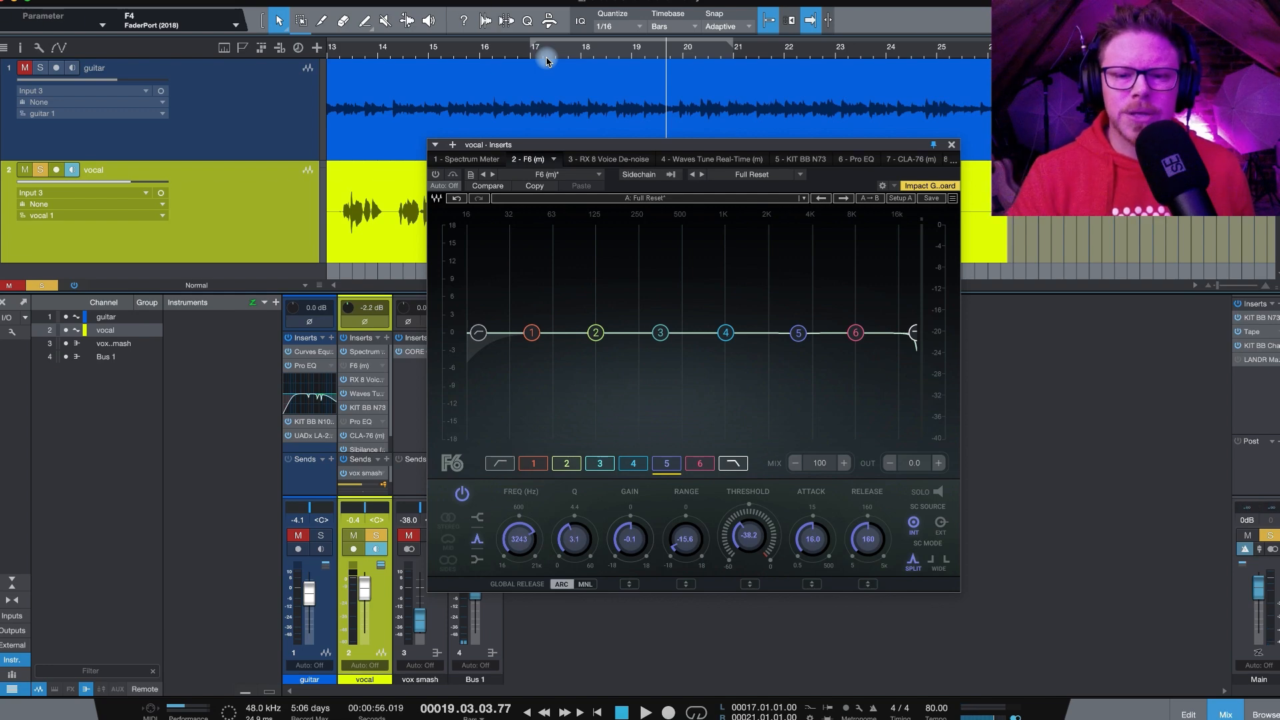
key("space")
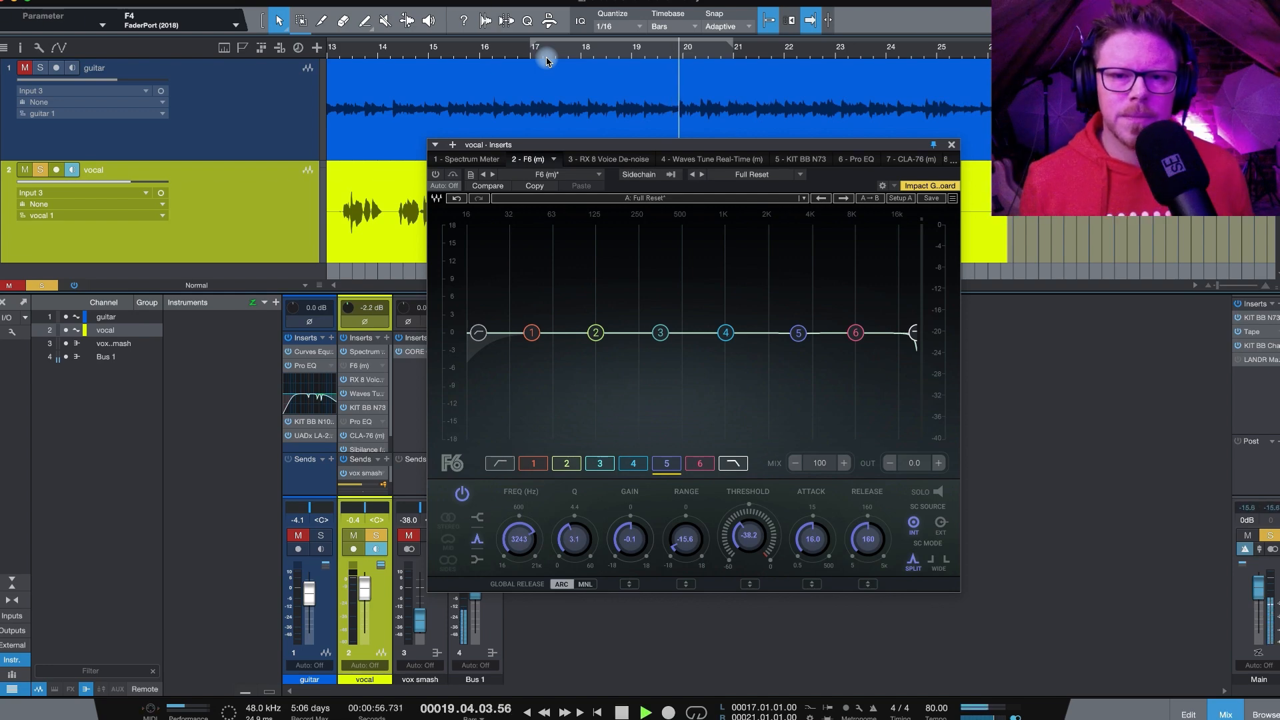
key("space")
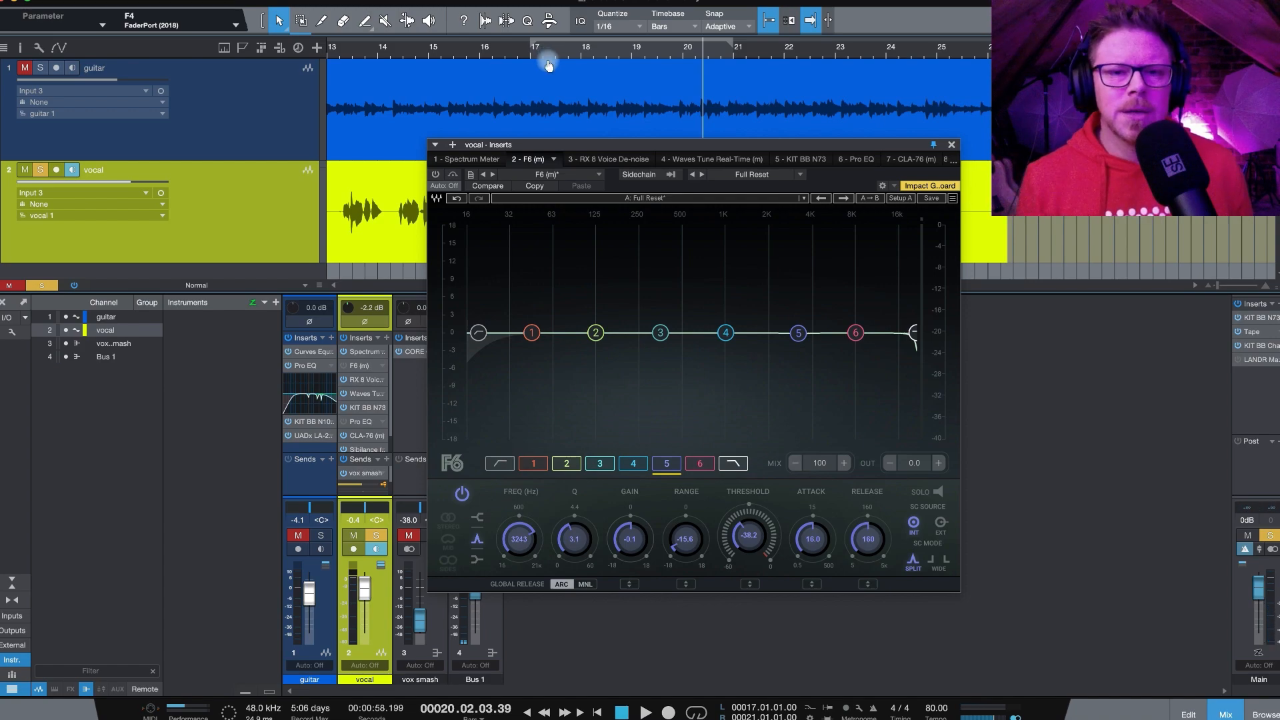
Step: Play the vocal from bar 17 and examine its frequency content in the Spectrum Meter
left_click(532, 52)
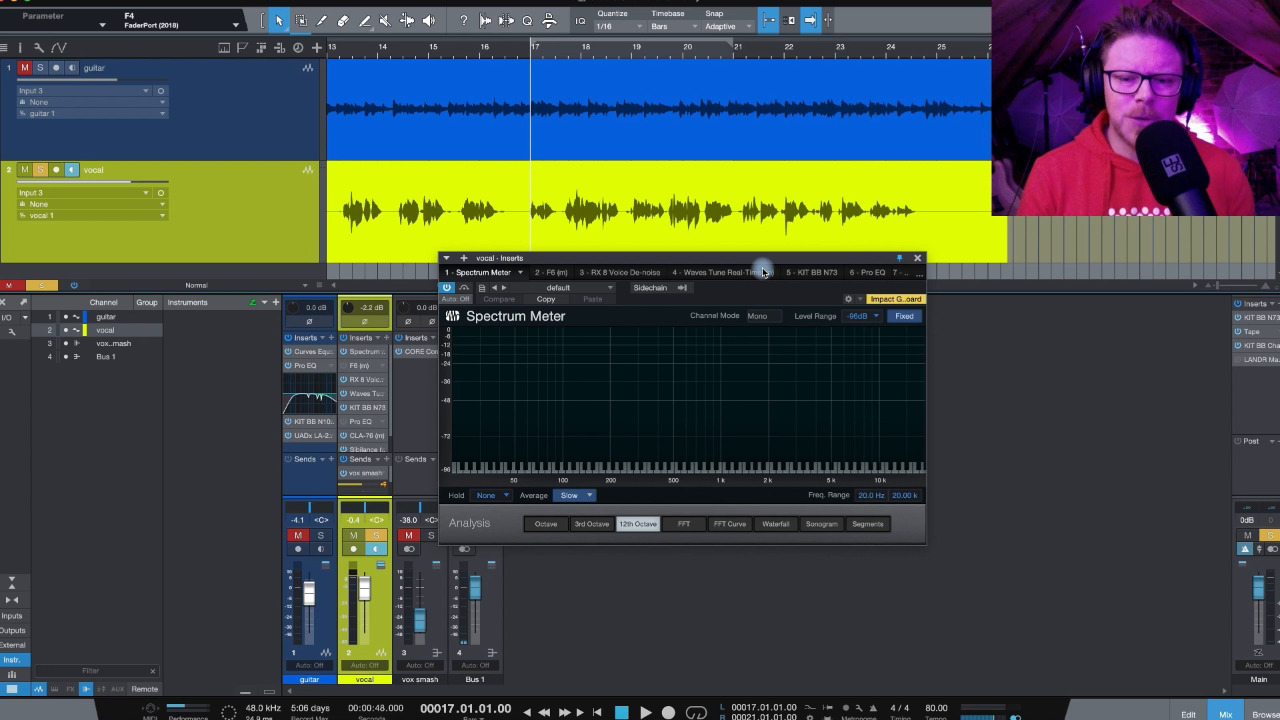
key("space")
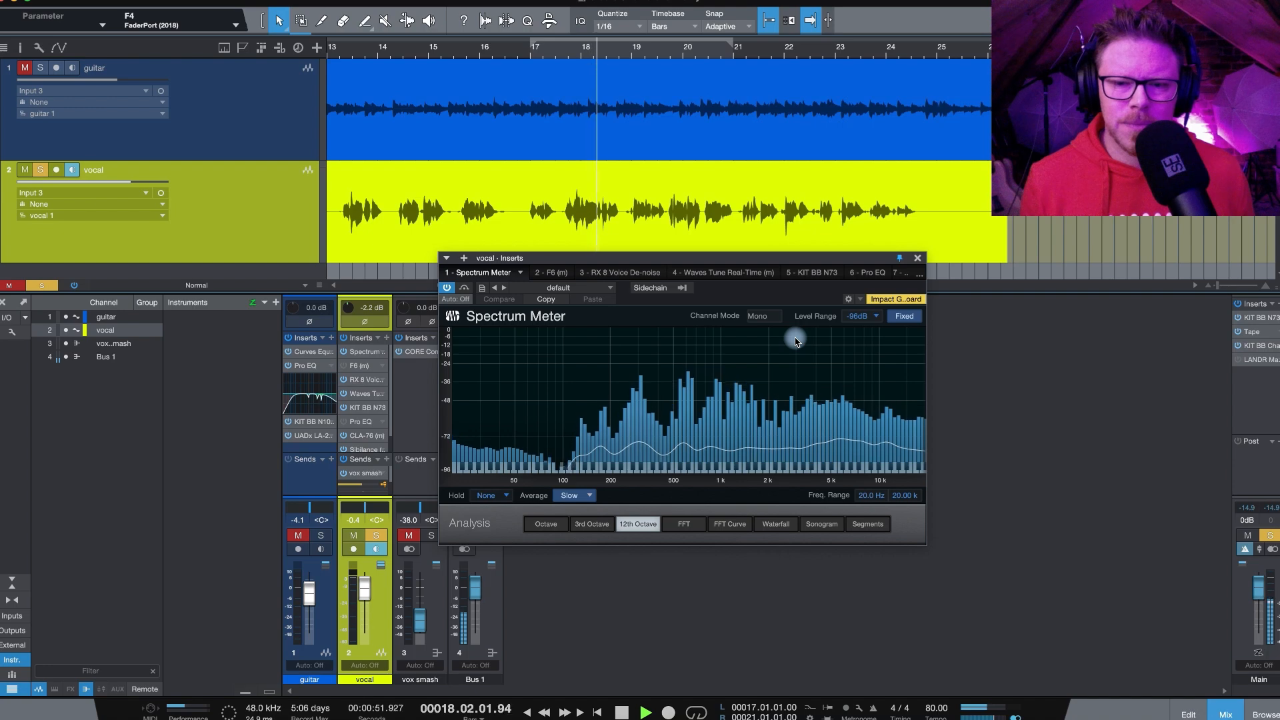
key("space")
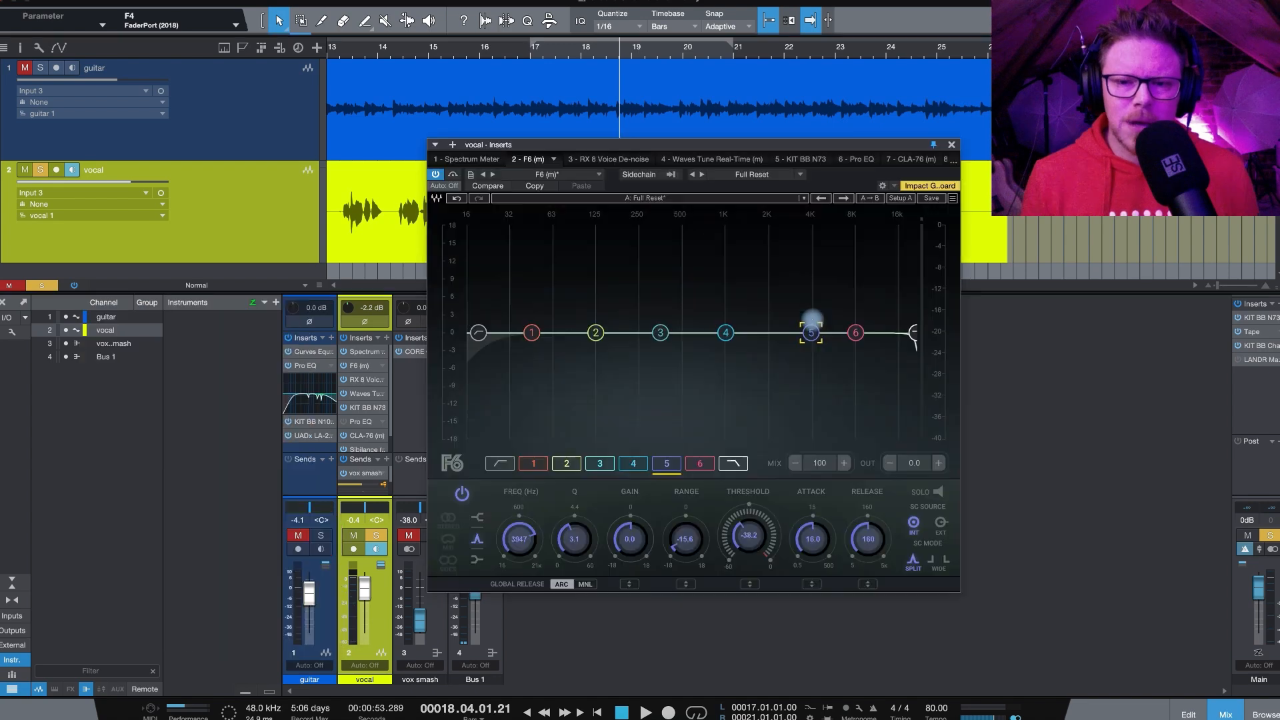
Step: Boost F6 band 5 on the vocal by about 11.9 dB near 3188 Hz during playback to isolate the harshness
mouse_move(811, 320)
left_mouse_down()
mouse_move(800, 289)
mouse_move(654, 231)
mouse_move(829, 214)
mouse_move(671, 216)
mouse_move(832, 212)
mouse_move(700, 210)
mouse_move(762, 206)
mouse_move(803, 222)
mouse_move(803, 344)
left_mouse_up()
key("space")
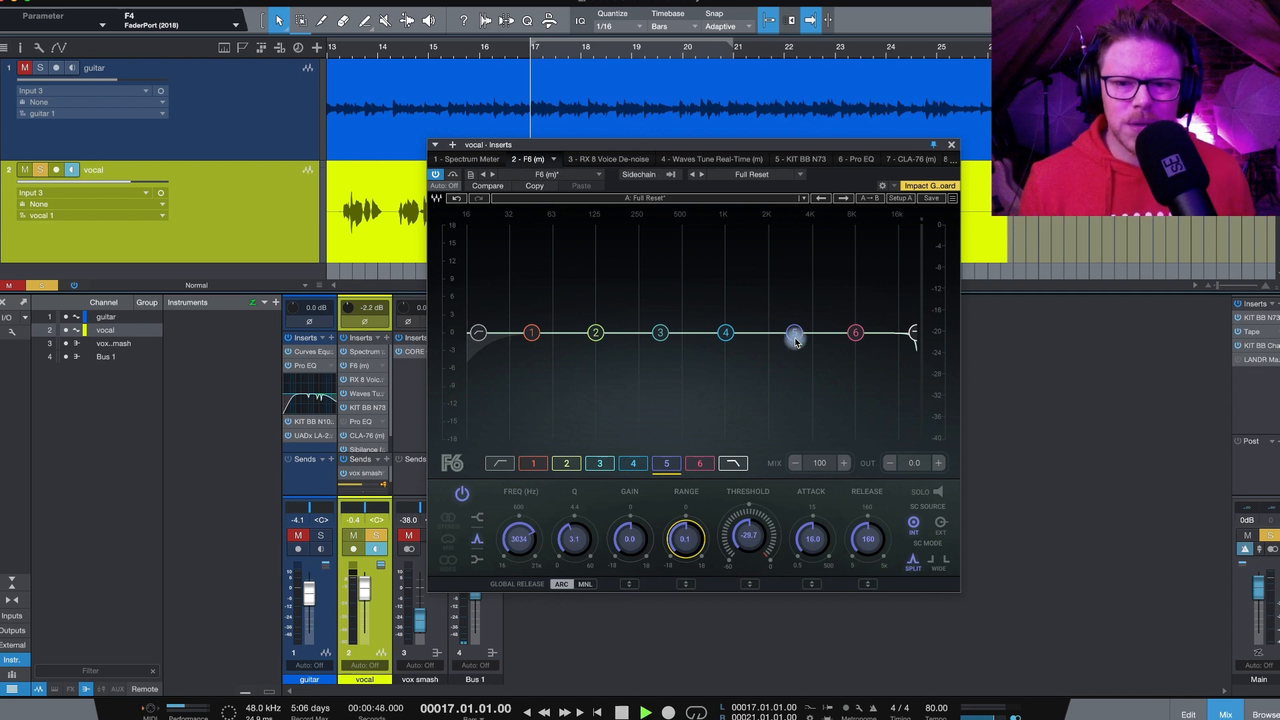
key("space")
left_click_drag(794, 332, 798, 178)
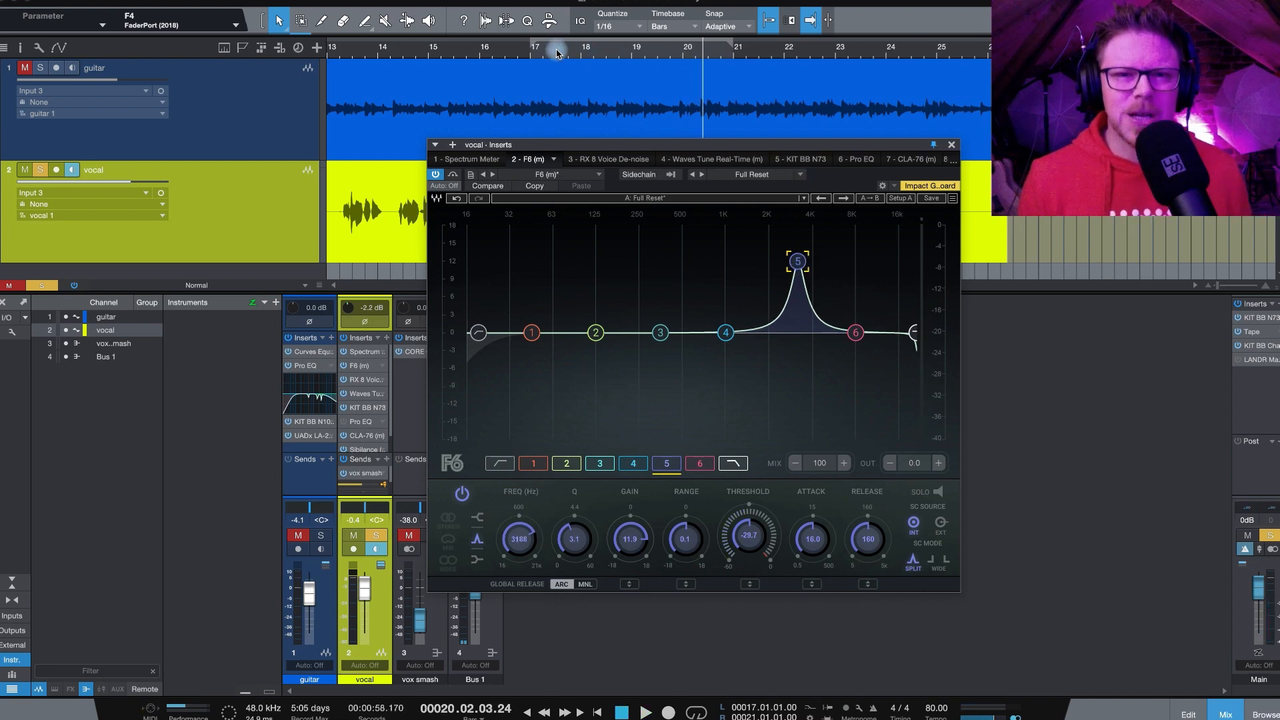
Step: Return to bar 17, reset band 5's gain to 0 and lower its range to about -12.3 dB
left_click(533, 48)
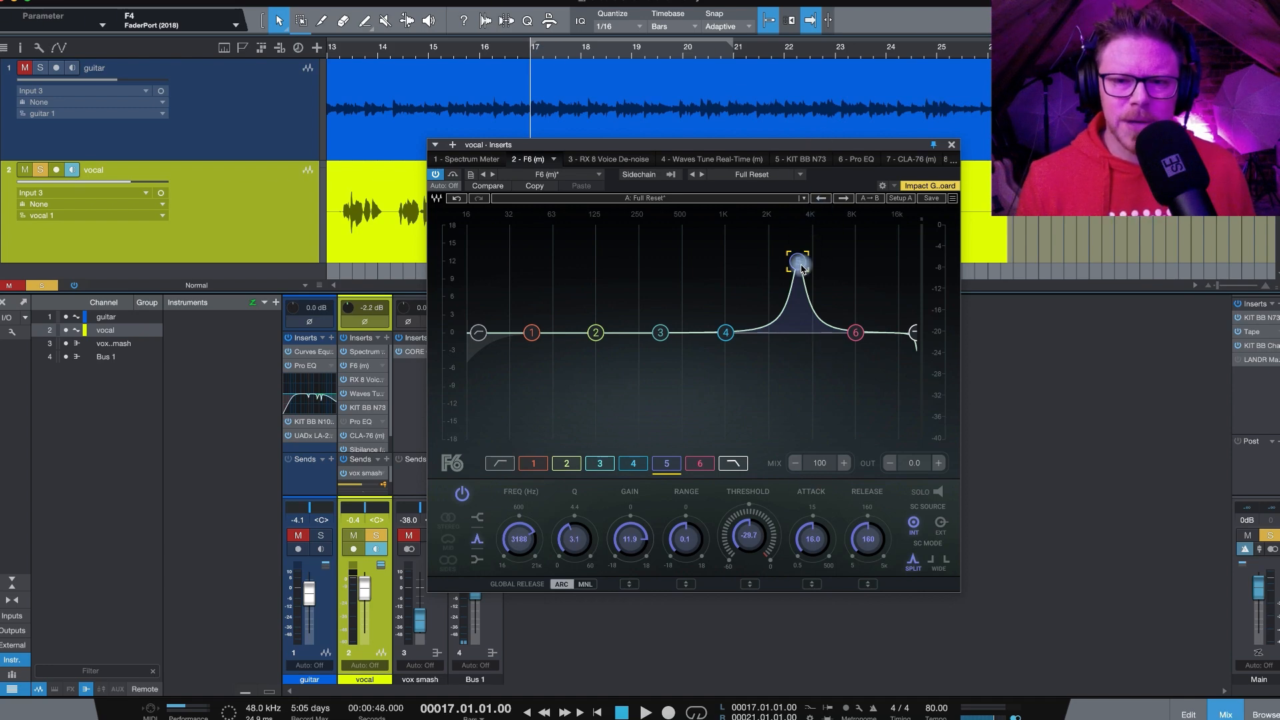
left_click_drag(802, 268, 801, 358)
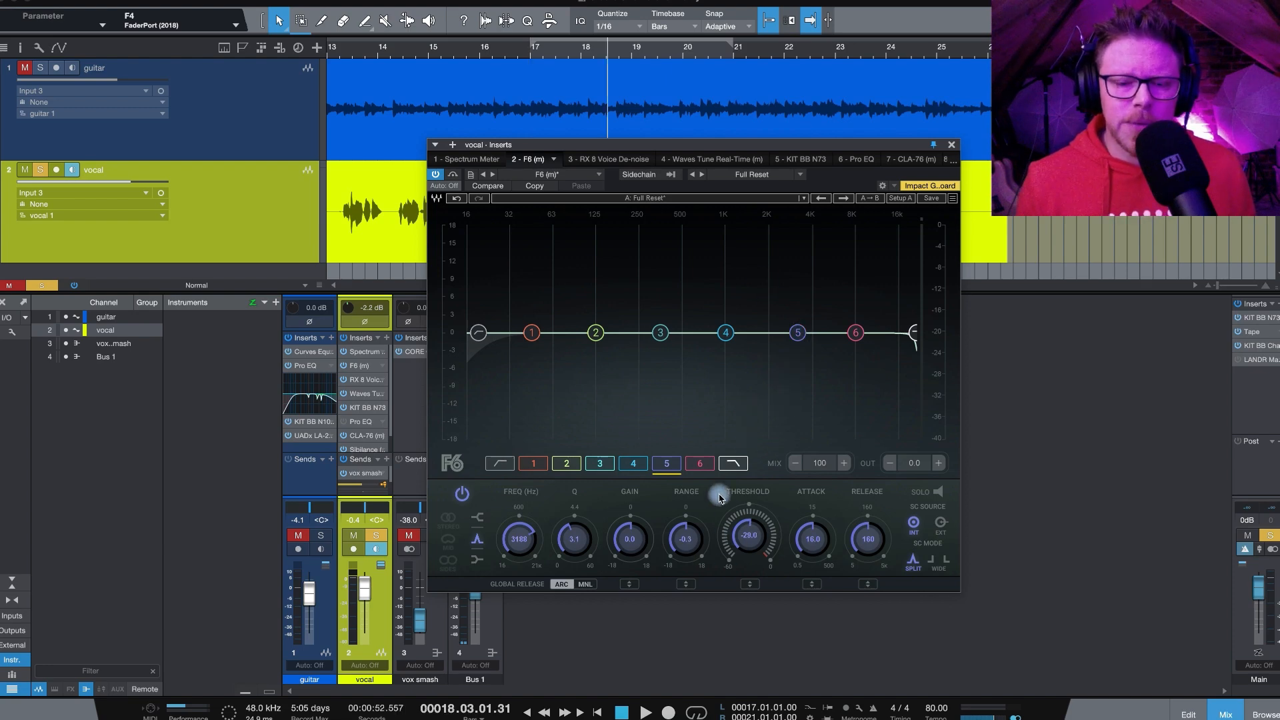
scroll(675, 559, "down", 2)
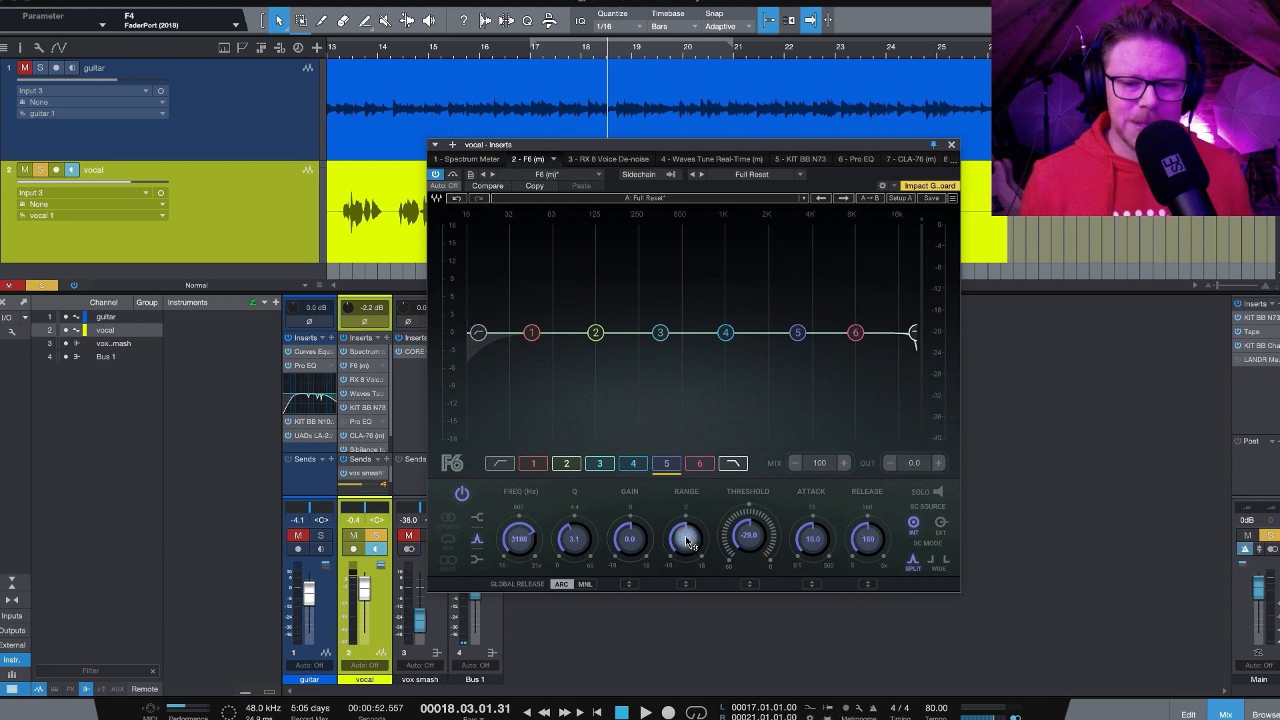
left_click_drag(689, 542, 677, 687)
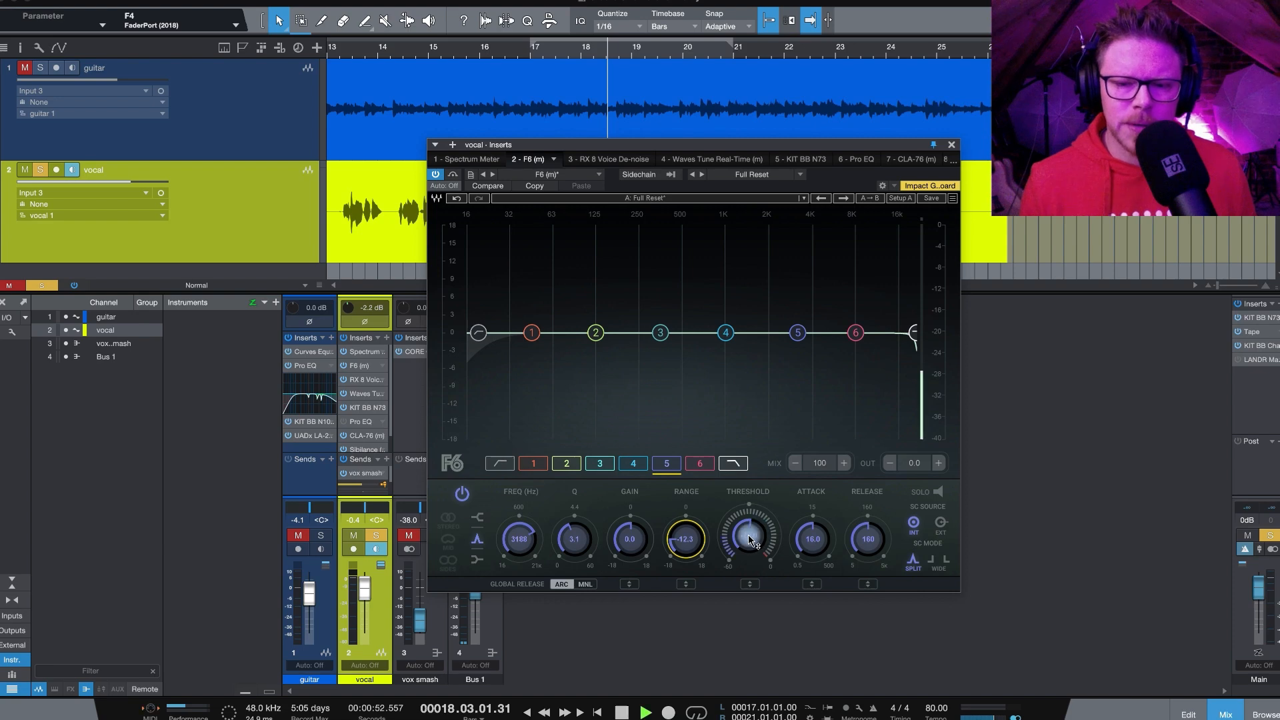
Step: Lower band 5's threshold to -44.1 dB while the vocal plays
key("space")
left_click_drag(754, 542, 750, 652)
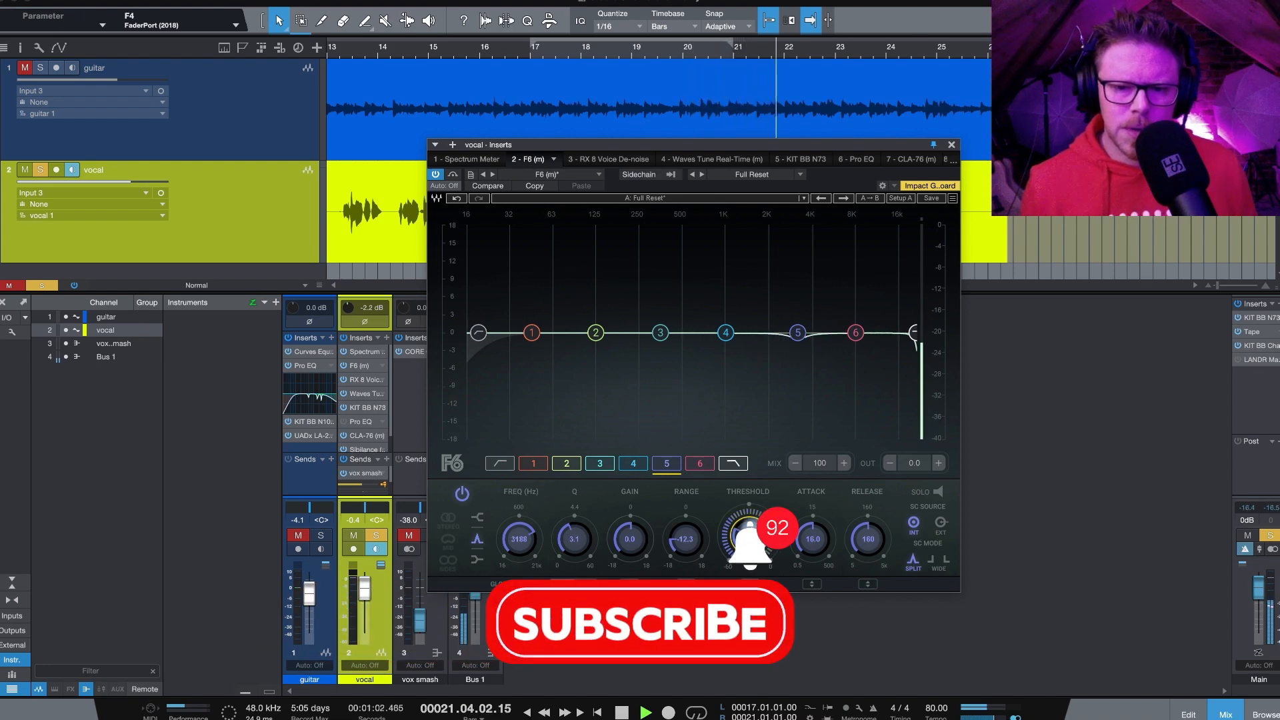
key("space")
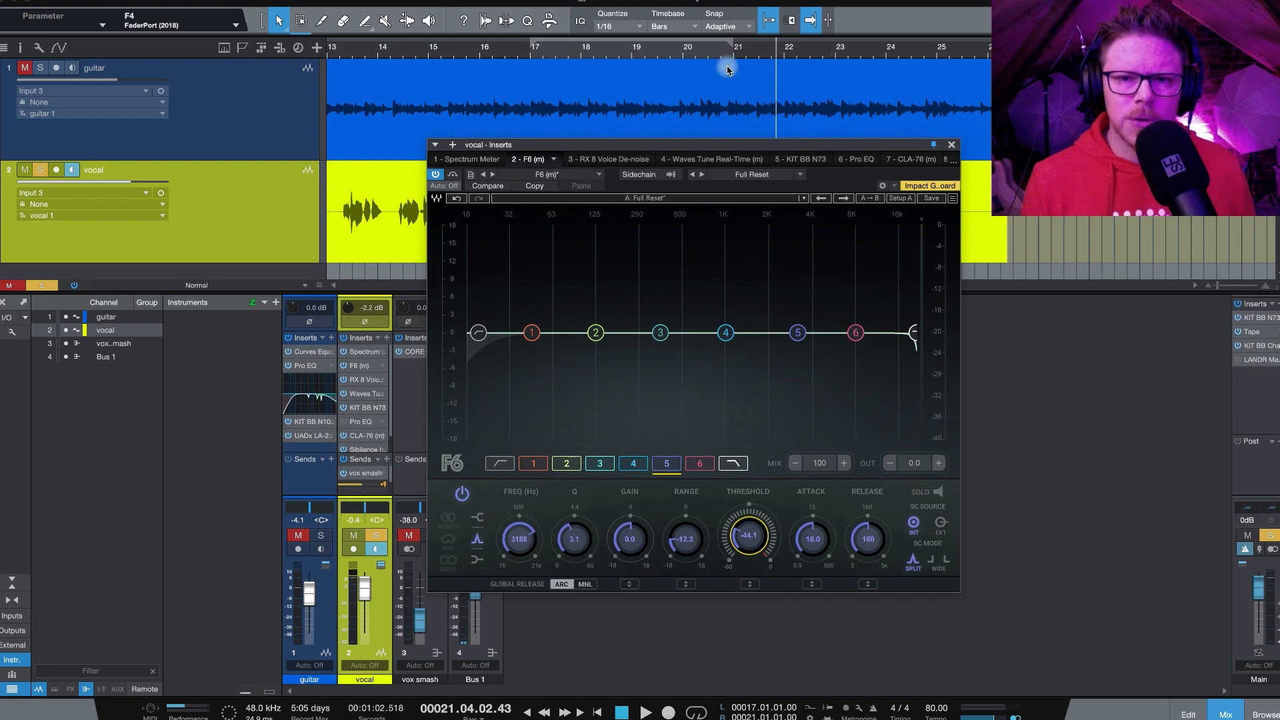
Step: Narrow band 5 to a Q of 4.4 and deepen its range to -15.3 dB while auditioning the vocal
key("space")
left_click_drag(574, 539, 576, 453)
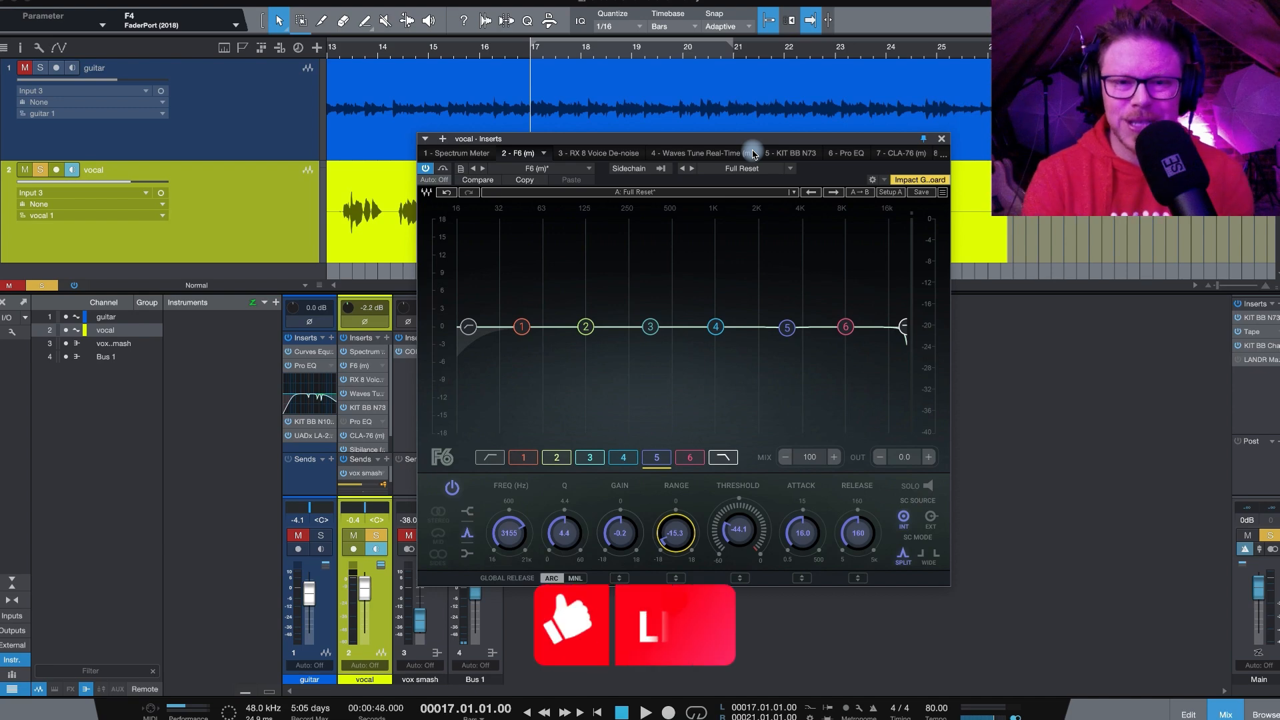
key("space")
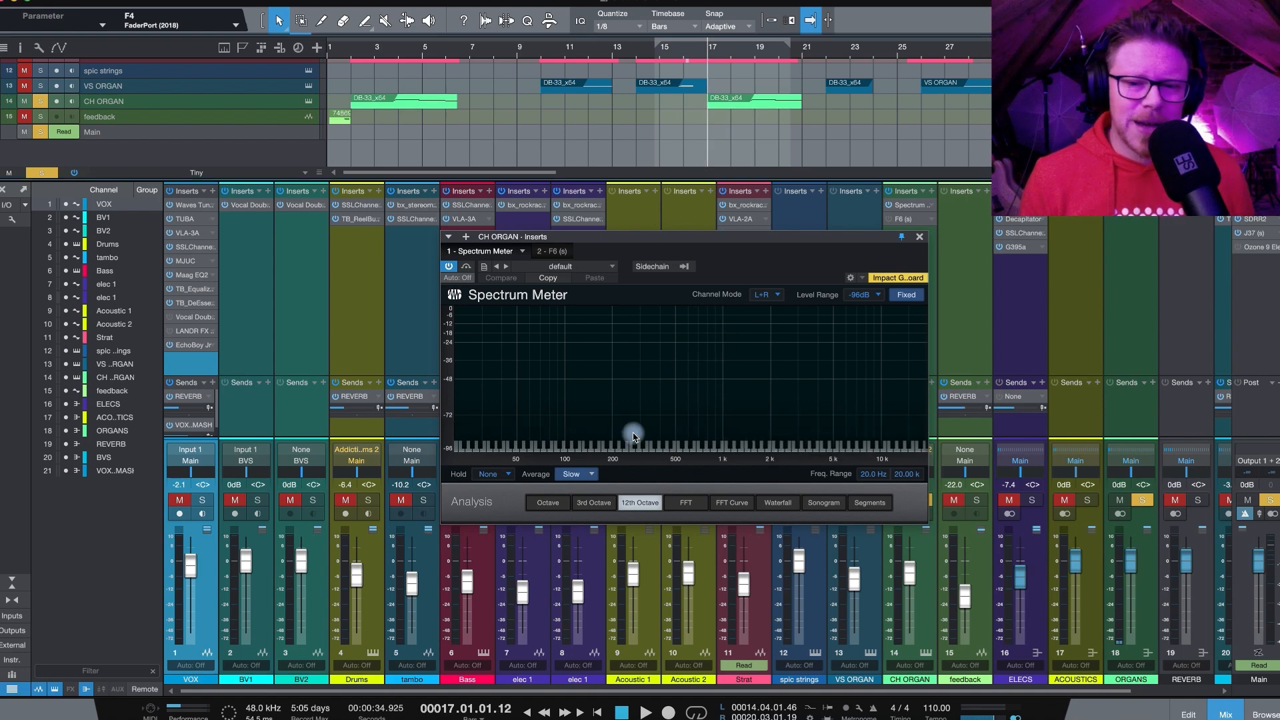
Step: Play the CH ORGAN track and examine its frequency peaks in the Spectrum Meter
key("space")
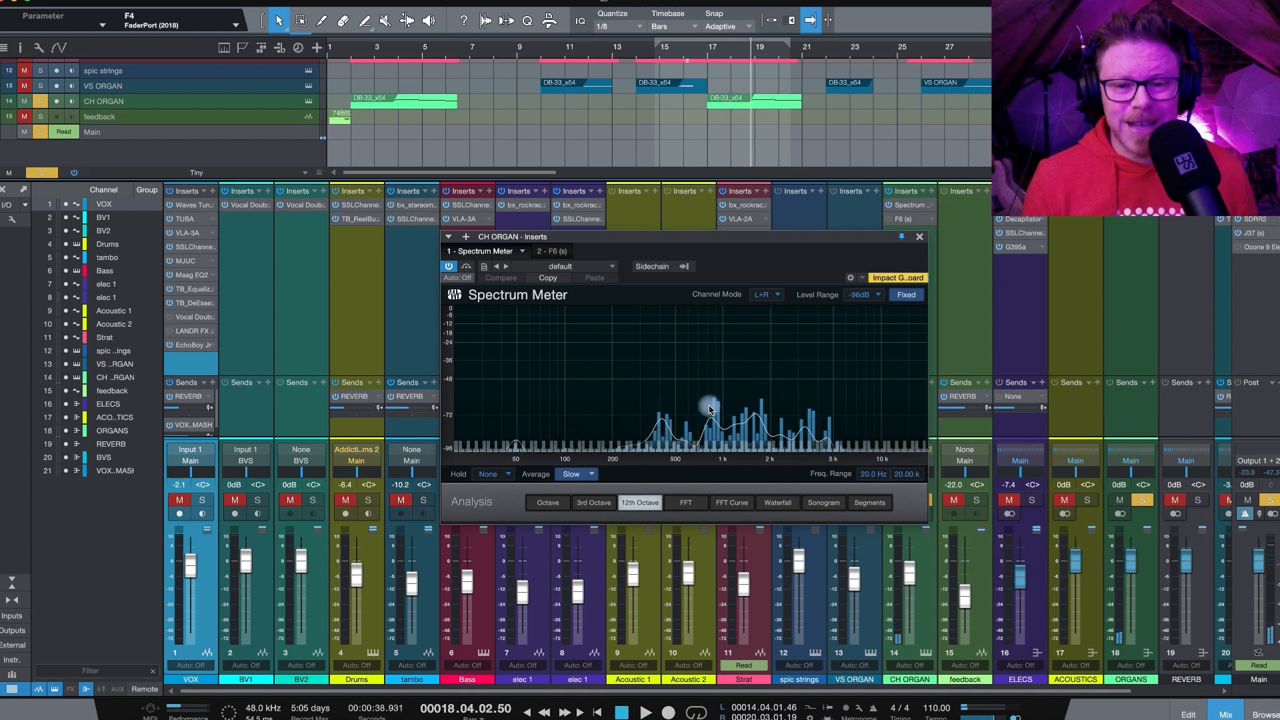
key("space")
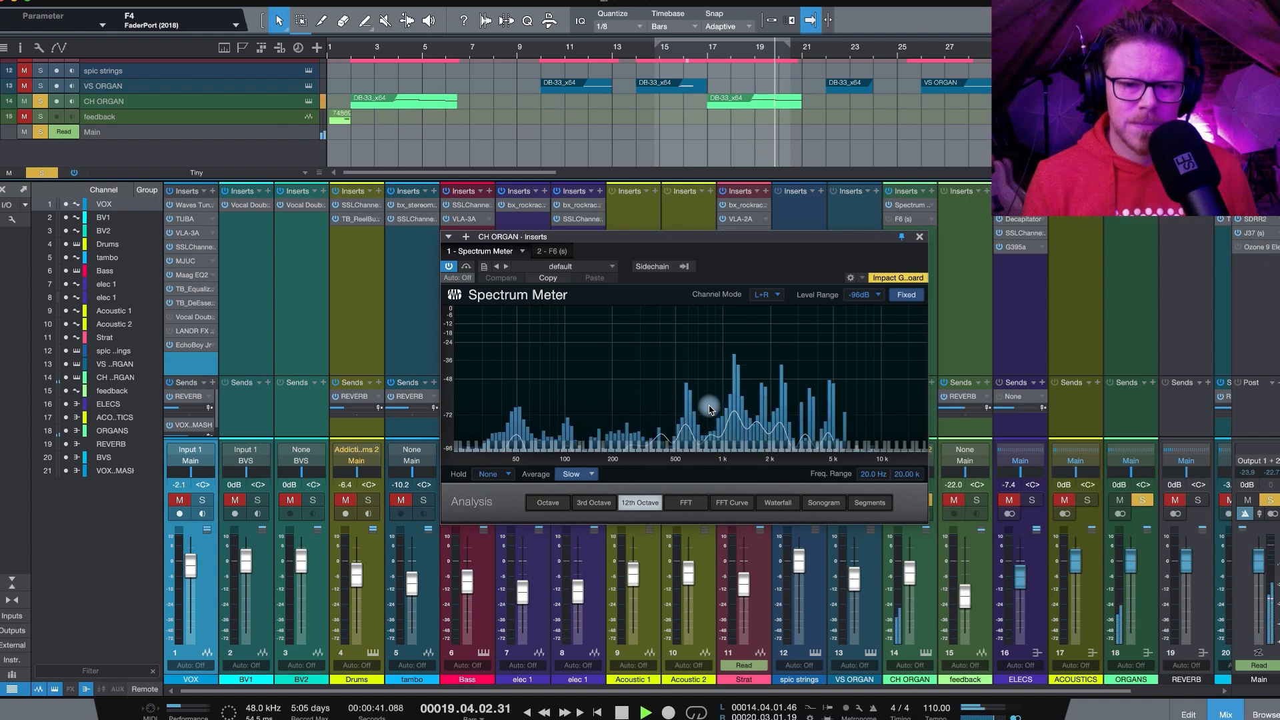
Step: Open the F6 on the CH ORGAN channel and play the part from bar 17 to examine band 3's dynamic reduction
left_click(920, 237)
left_click(907, 222)
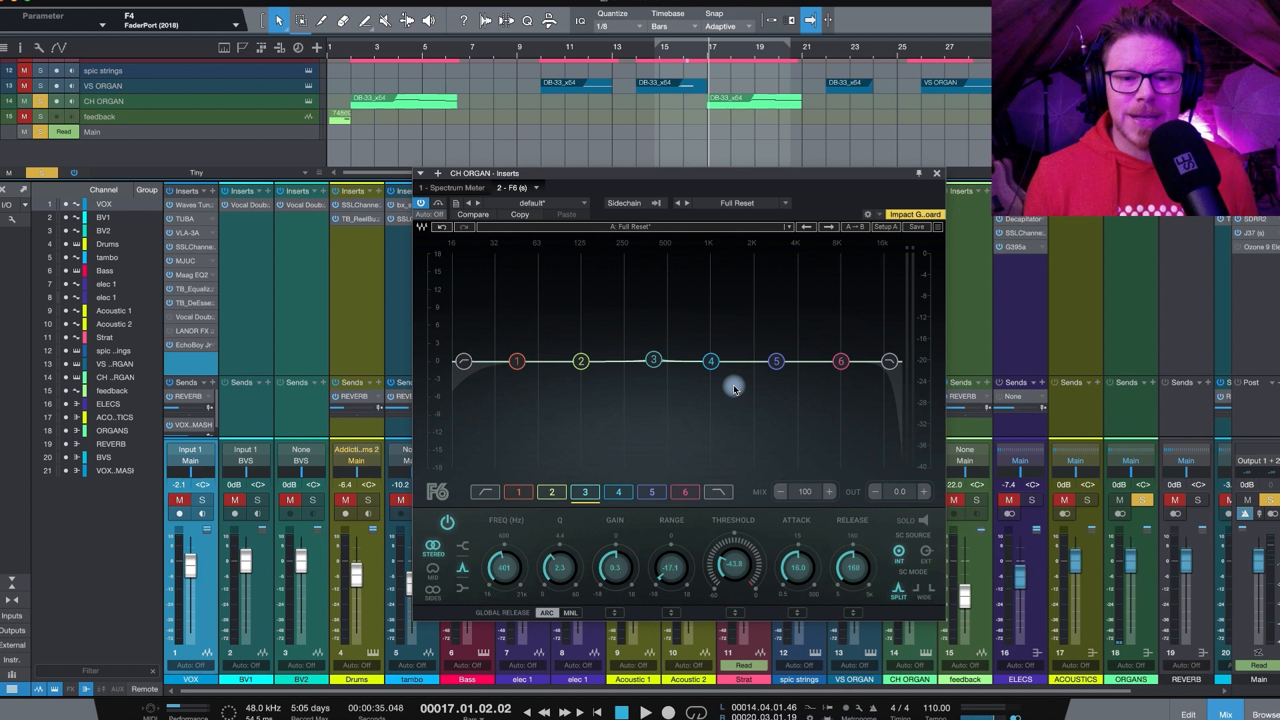
key("space")
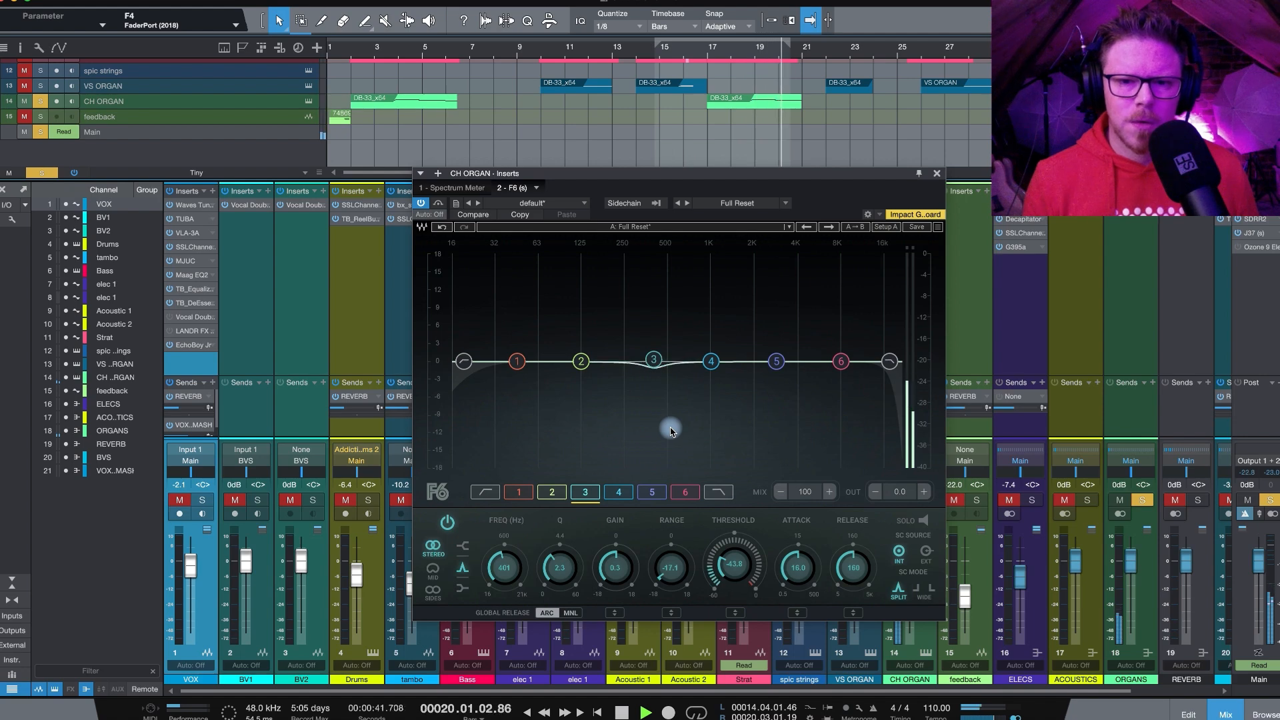
key("space")
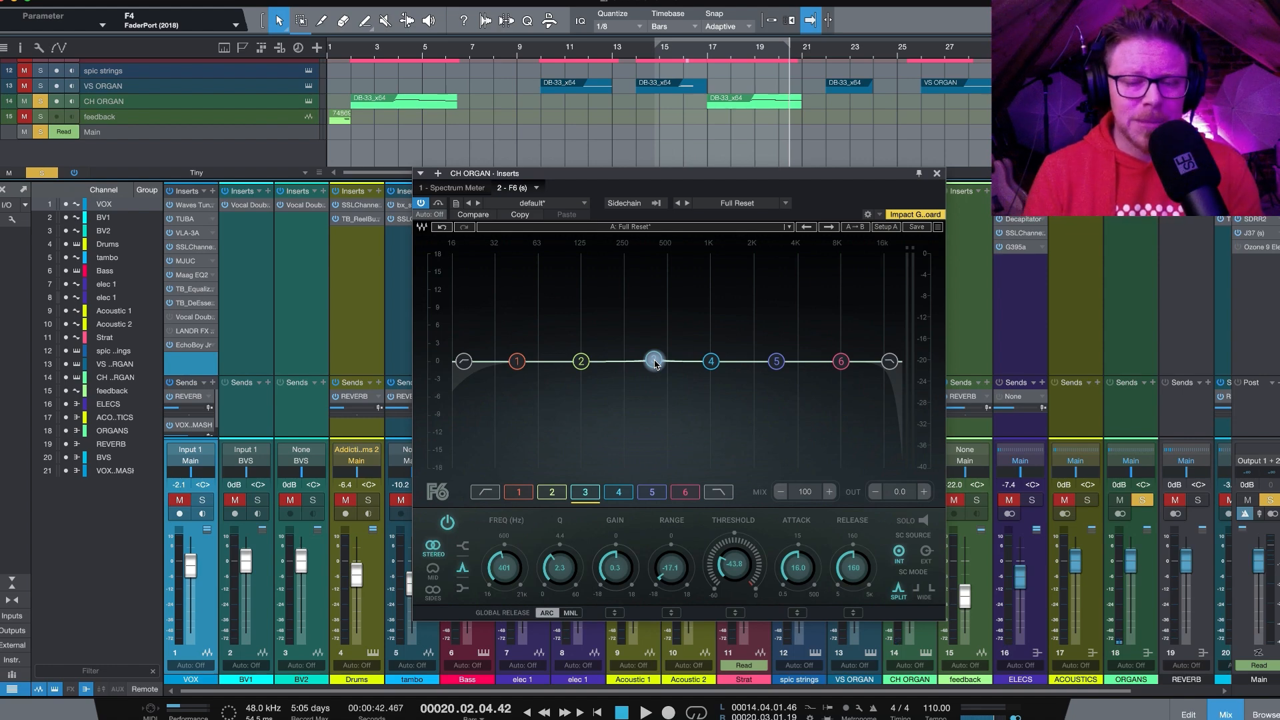
key("Escape")
left_click(709, 53)
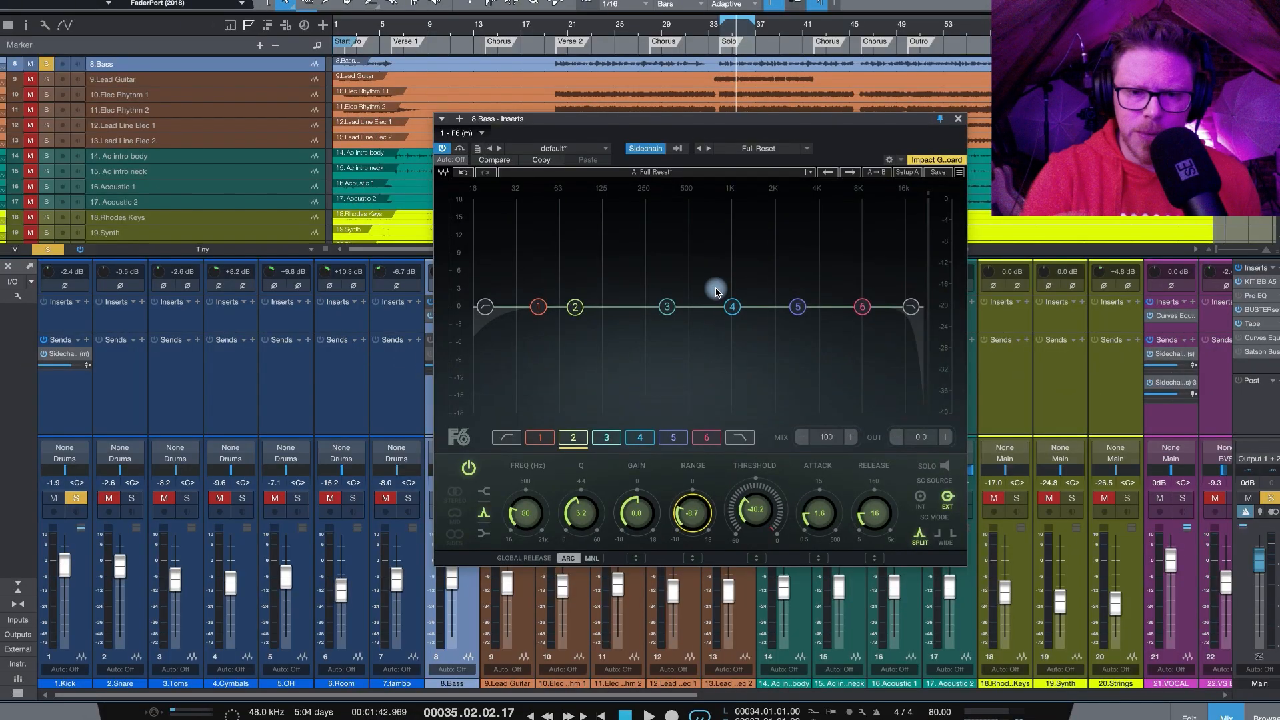
Step: Cue the song at bar 34 and review the bass F6's sidechain source list and band 2's external sidechain setting
left_click(722, 34)
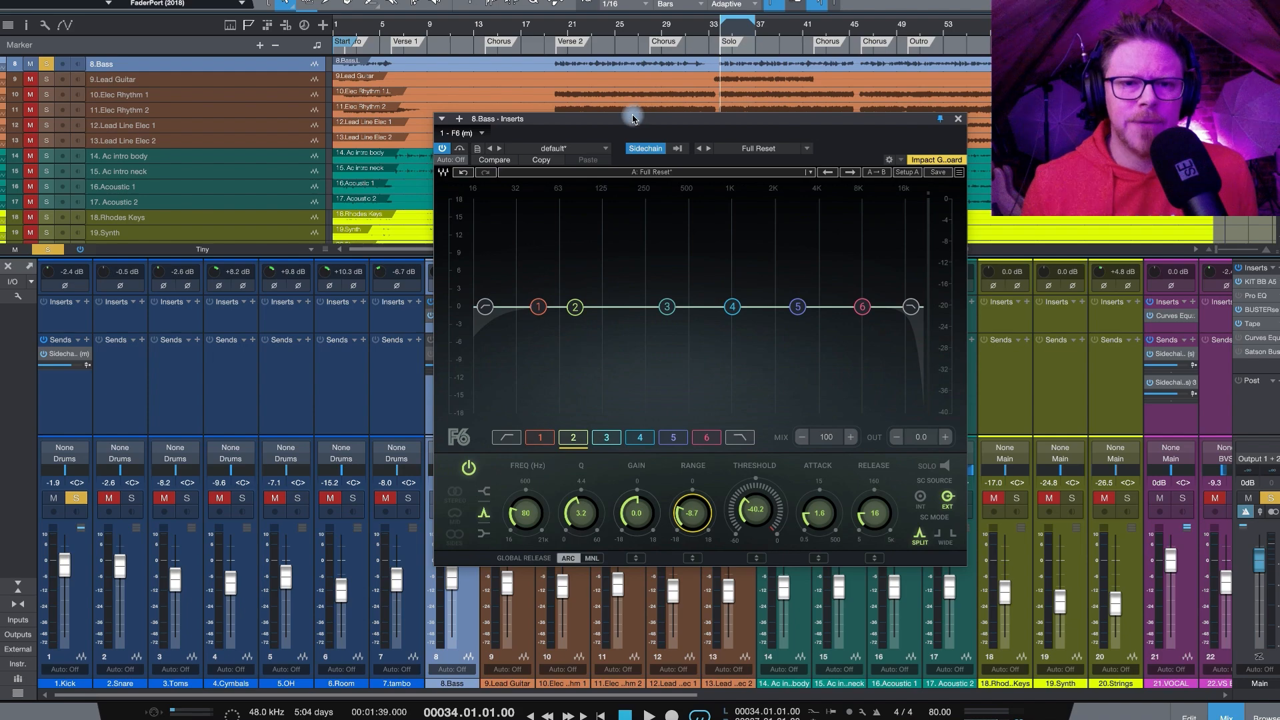
left_click_drag(674, 131, 668, 89)
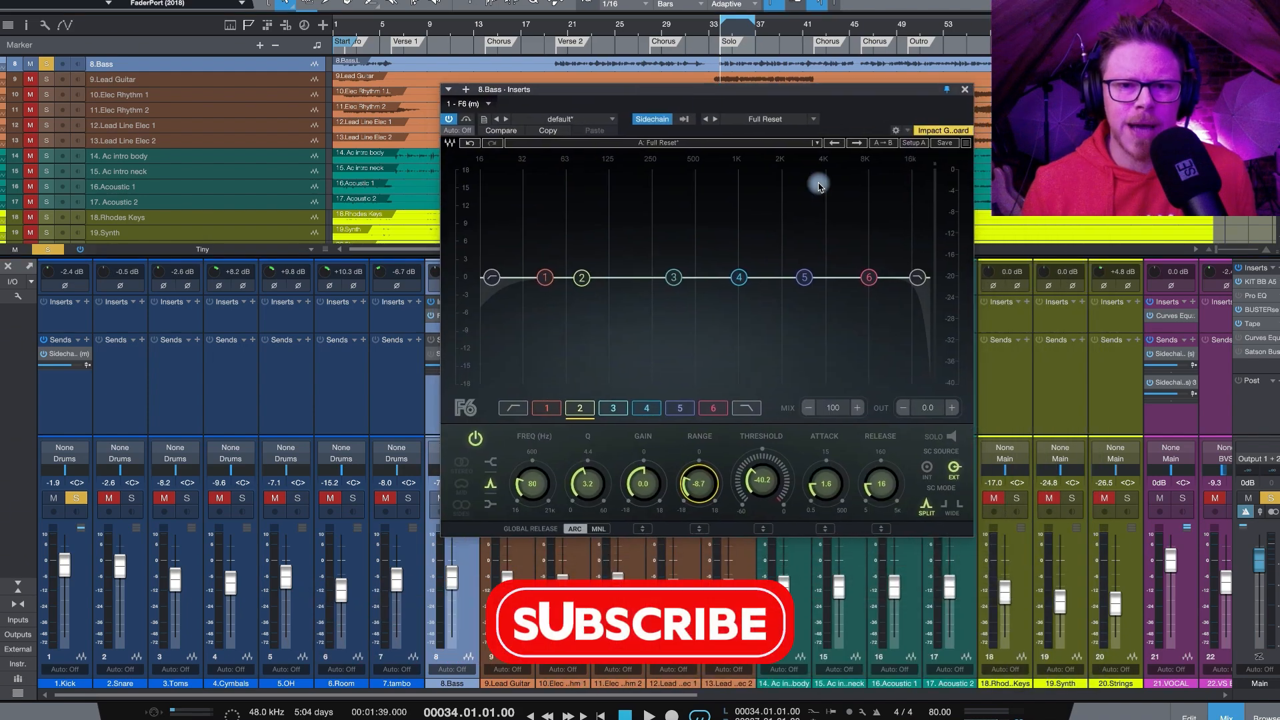
left_click(685, 119)
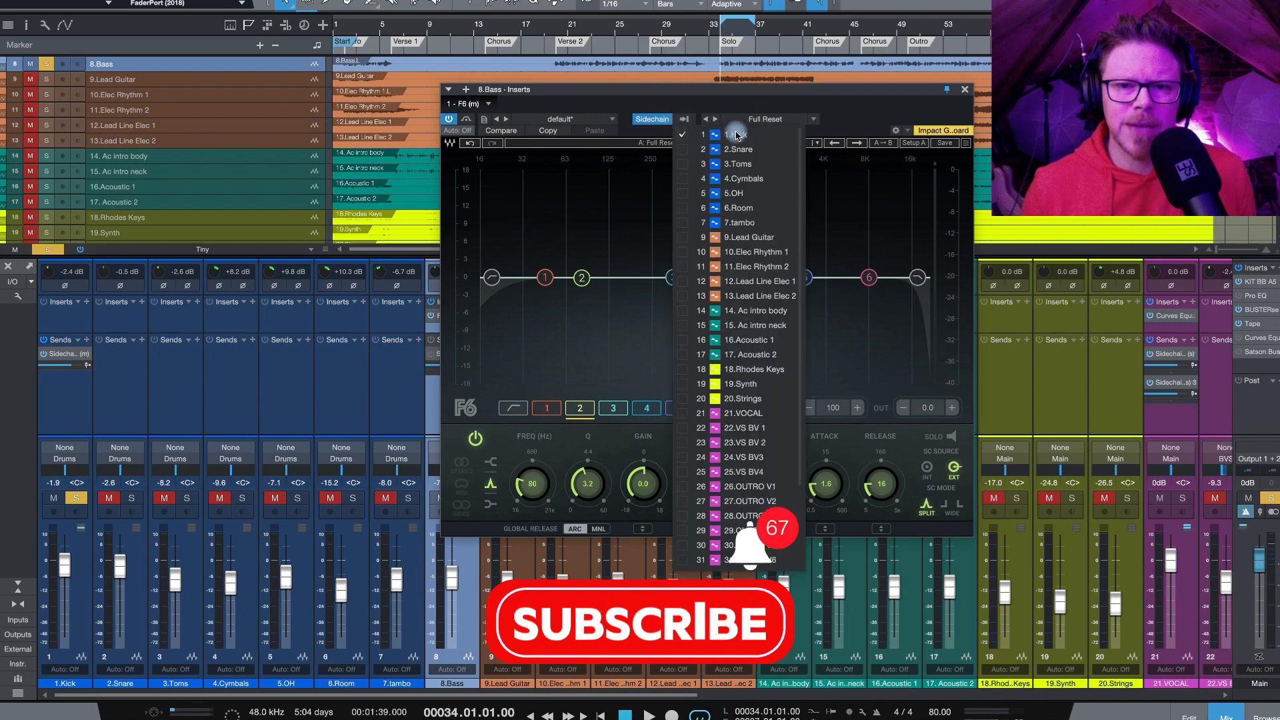
left_click(819, 104)
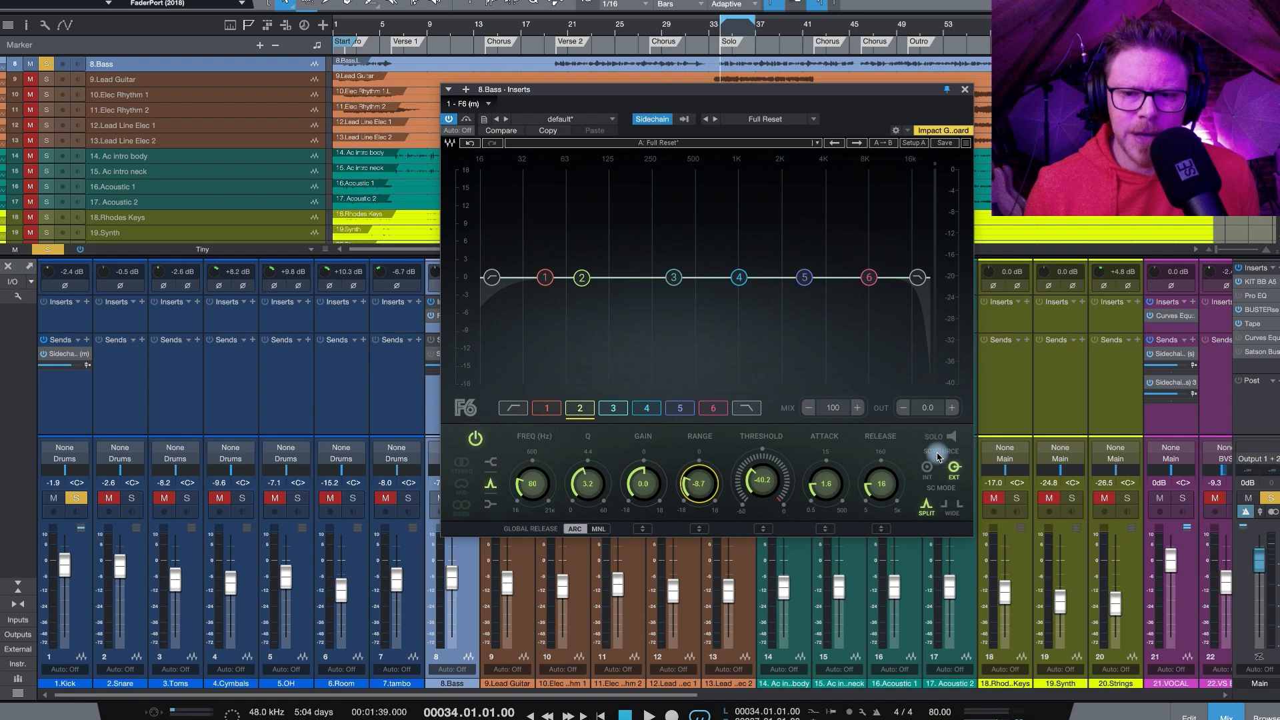
left_click(954, 471)
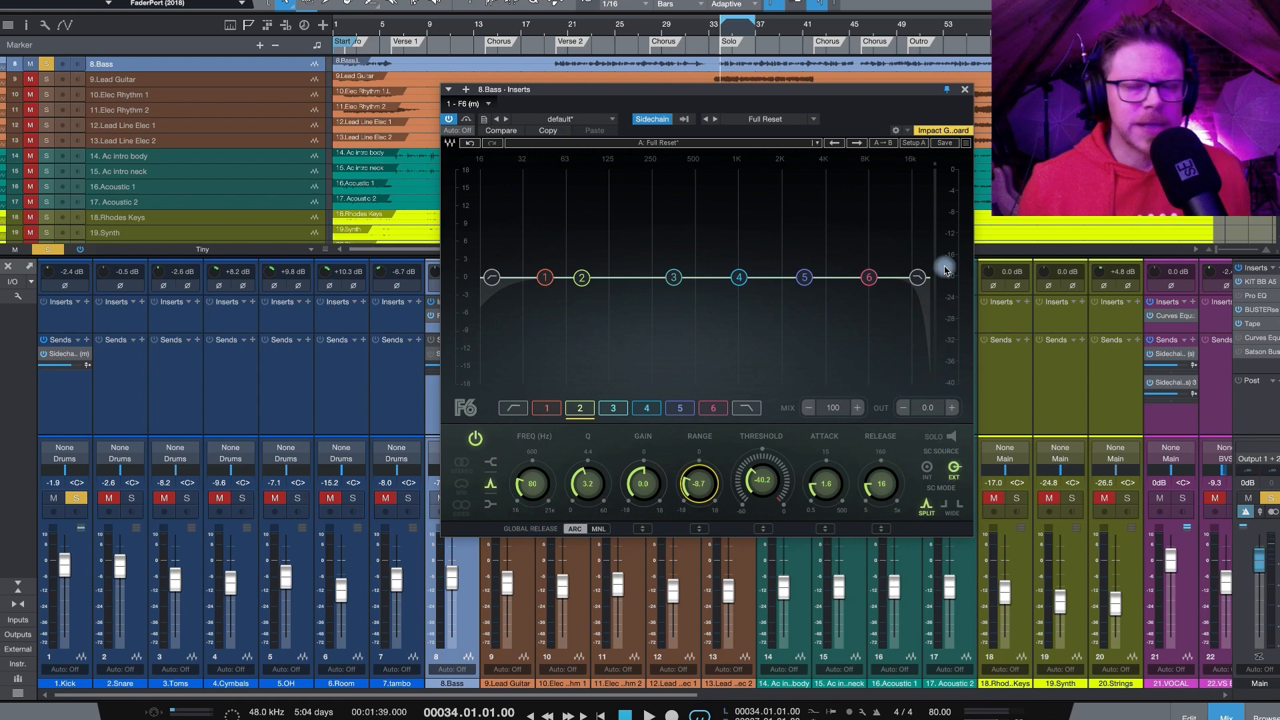
left_click_drag(823, 89, 814, 89)
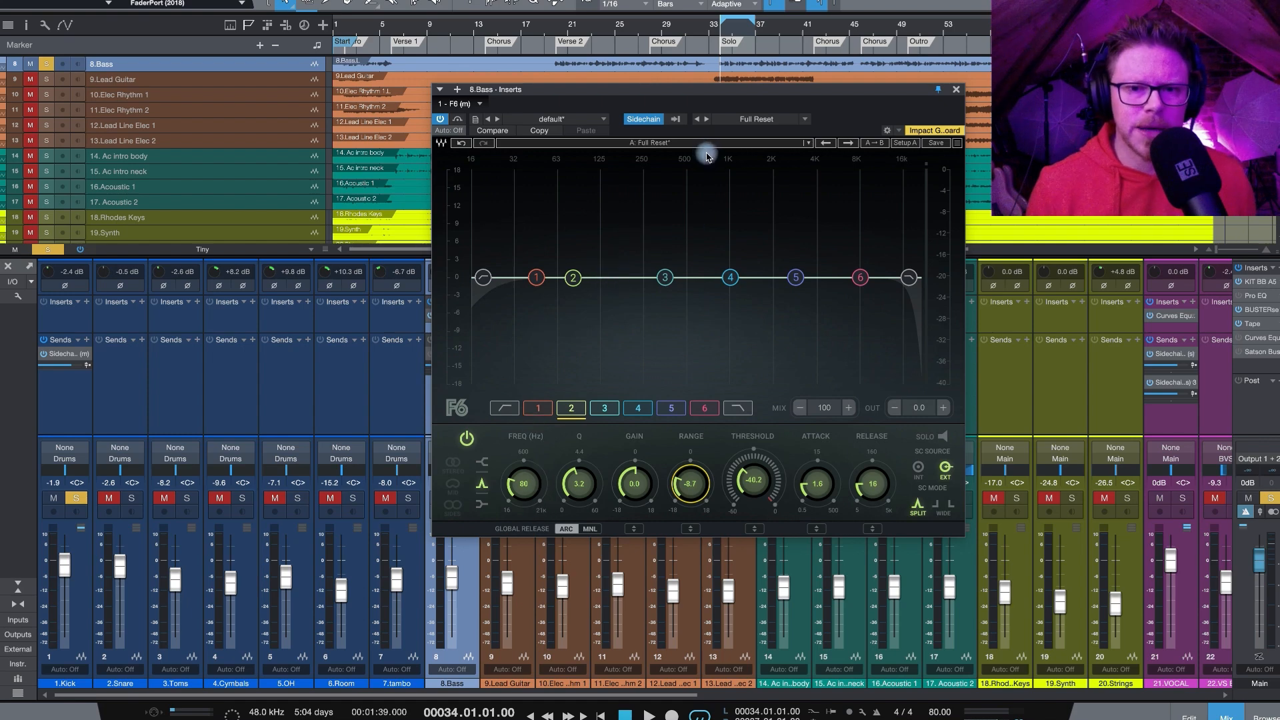
Step: Play the kick and bass from bar 34 to examine how F6 band 2 ducks the bass
key("space")
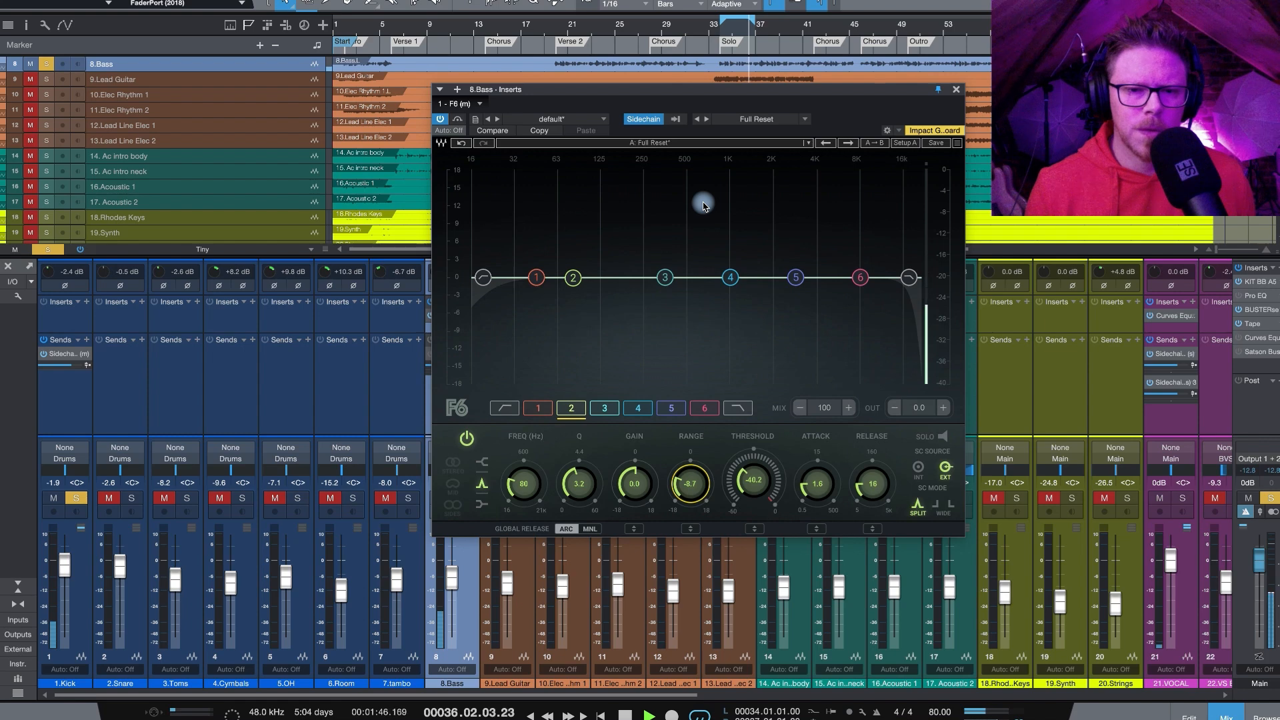
key("space")
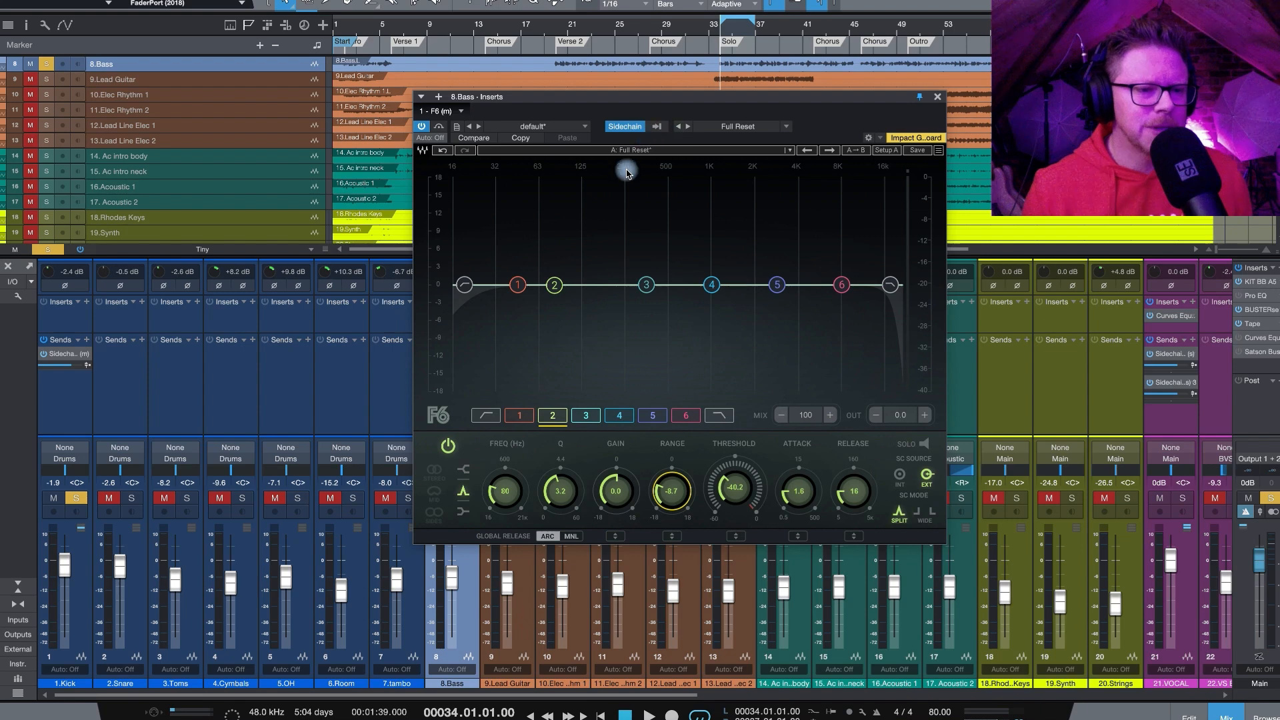
key("space")
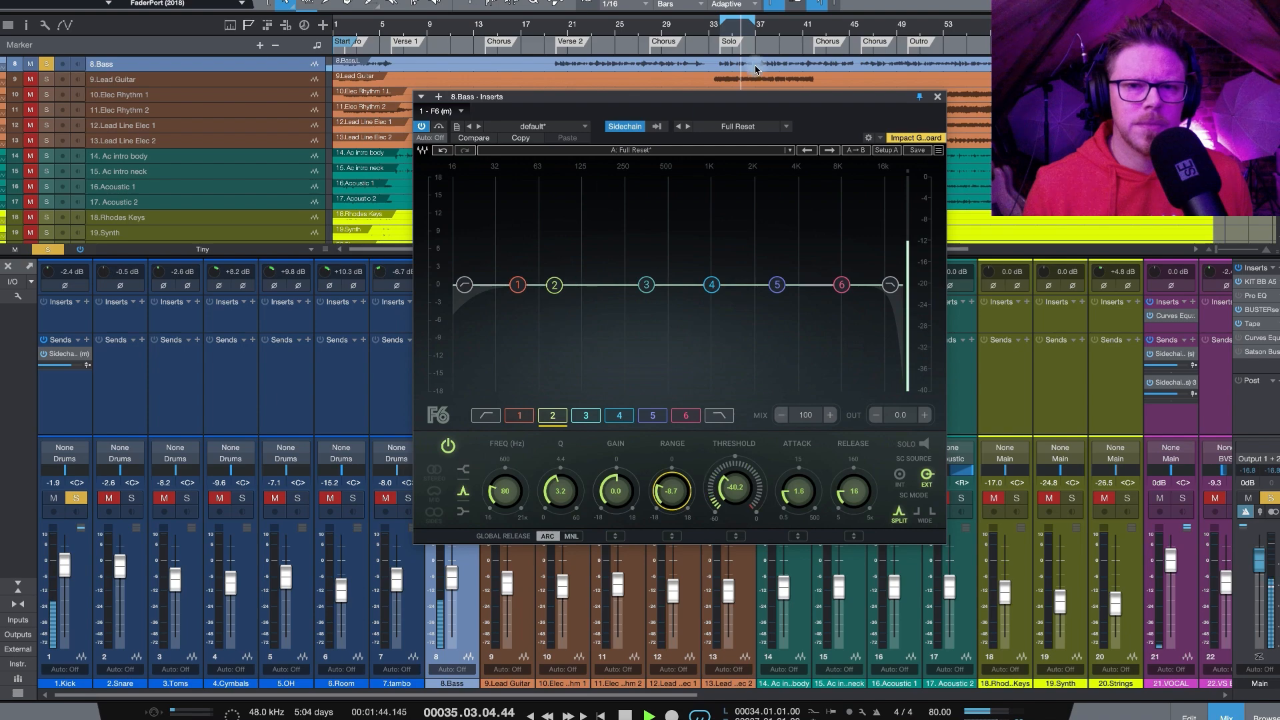
key("space")
key("space")
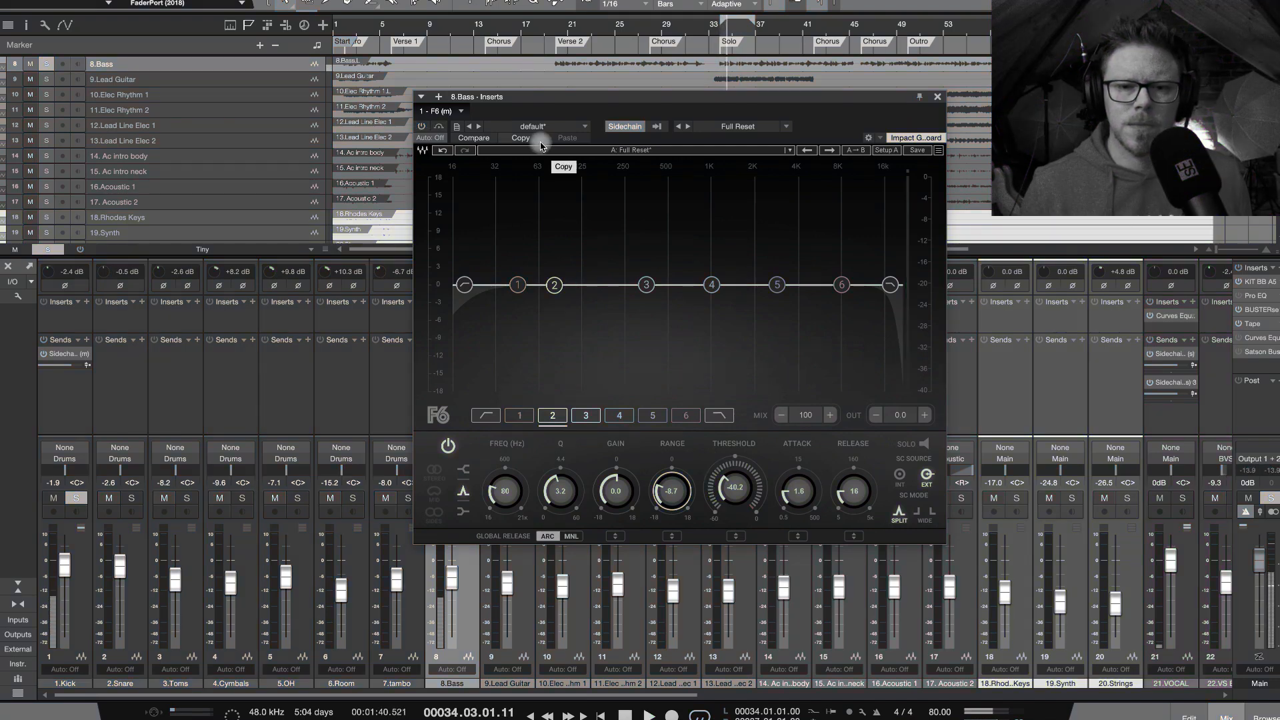